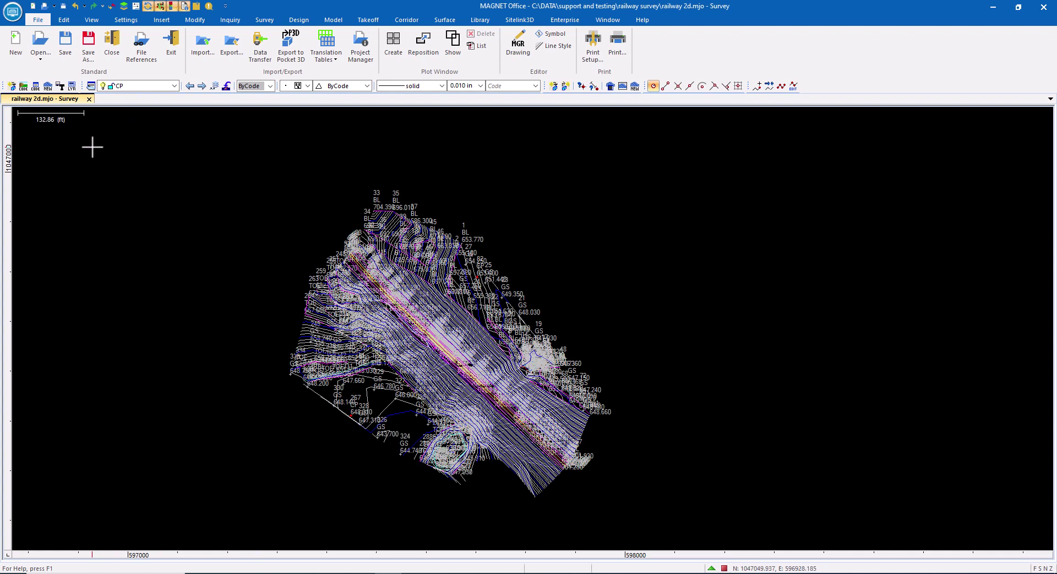
Step: Open the general display settings and select the 30.000 proposed output scale value
{"action": "left_click", "coordinate": [724, 568]}
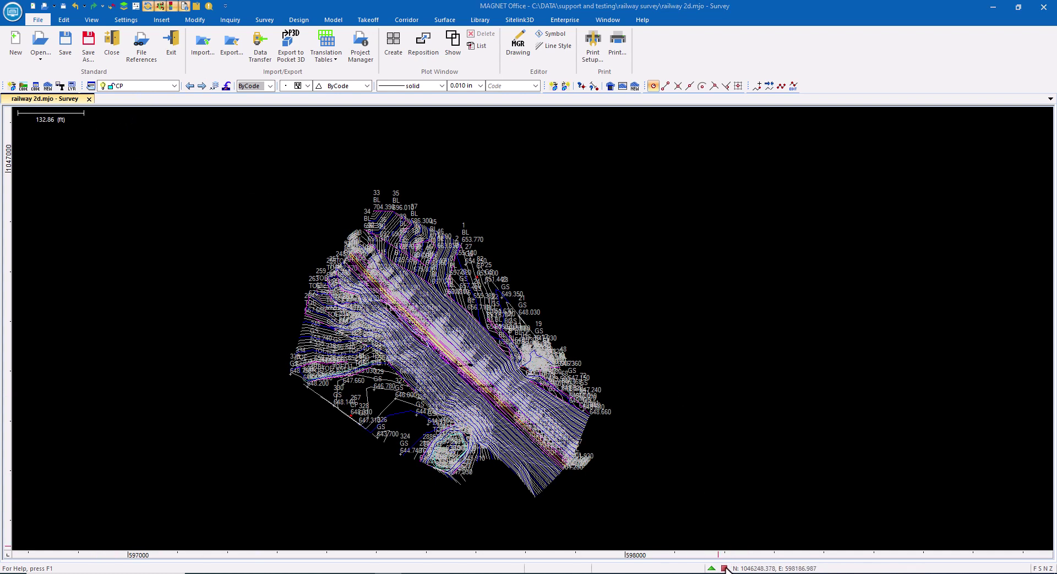
{"action": "left_click_drag", "start_coordinate": [617, 313], "coordinate": [544, 312]}
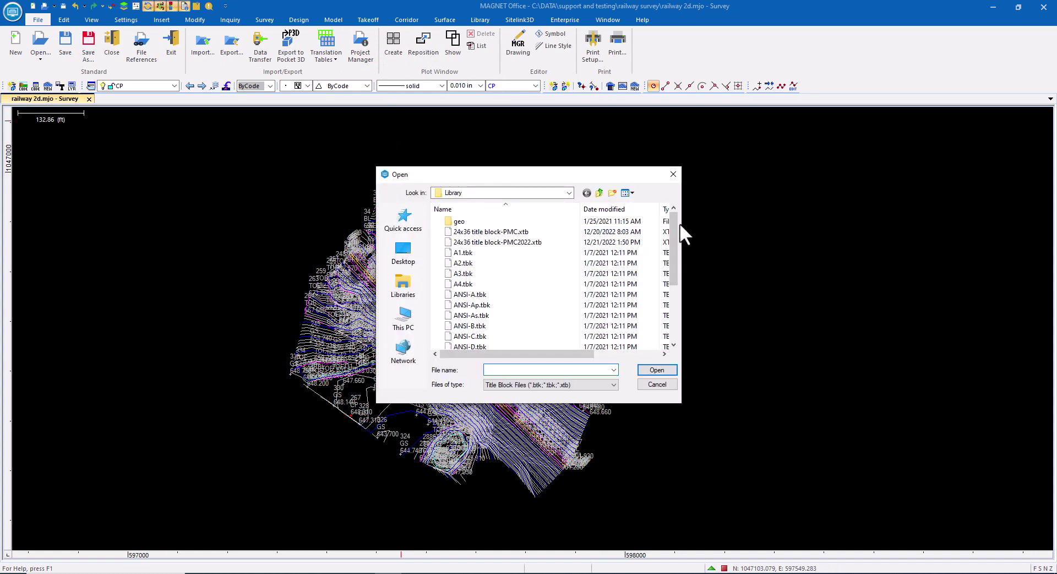
Step: Browse the Library title block files, such as 24x36 title block-PMC2022.xtb and ANSI-C.tbk
{"action": "mouse_move", "coordinate": [674, 226]}
{"action": "left_mouse_down"}
{"action": "mouse_move", "coordinate": [670, 293]}
{"action": "mouse_move", "coordinate": [669, 212]}
{"action": "left_mouse_up"}
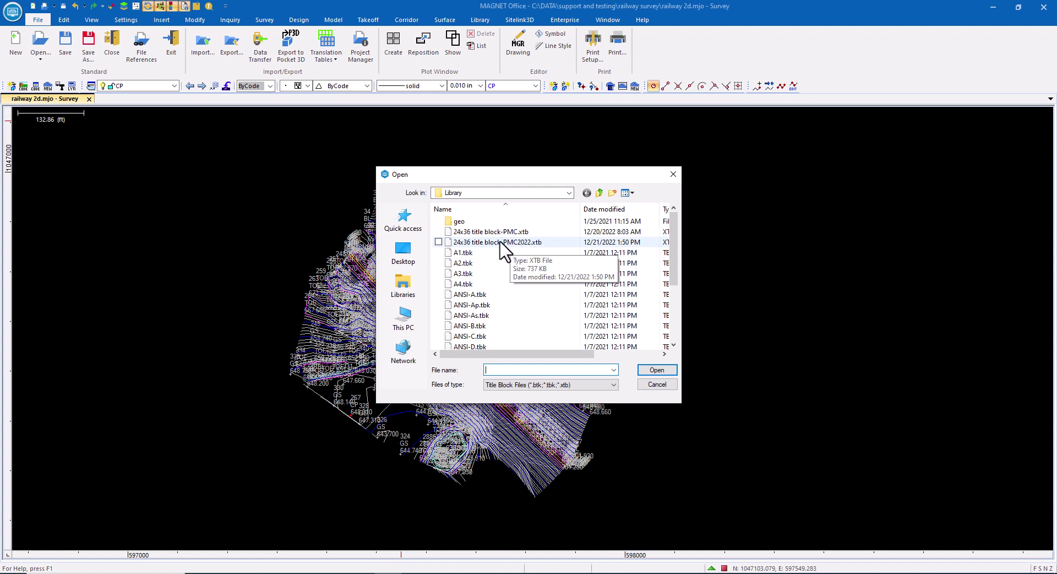
{"action": "scroll", "coordinate": [502, 264], "scroll_direction": "down", "scroll_amount": 3}
{"action": "scroll", "coordinate": [501, 266], "scroll_direction": "up", "scroll_amount": 3}
{"action": "scroll", "coordinate": [503, 276], "scroll_direction": "down", "scroll_amount": 2}
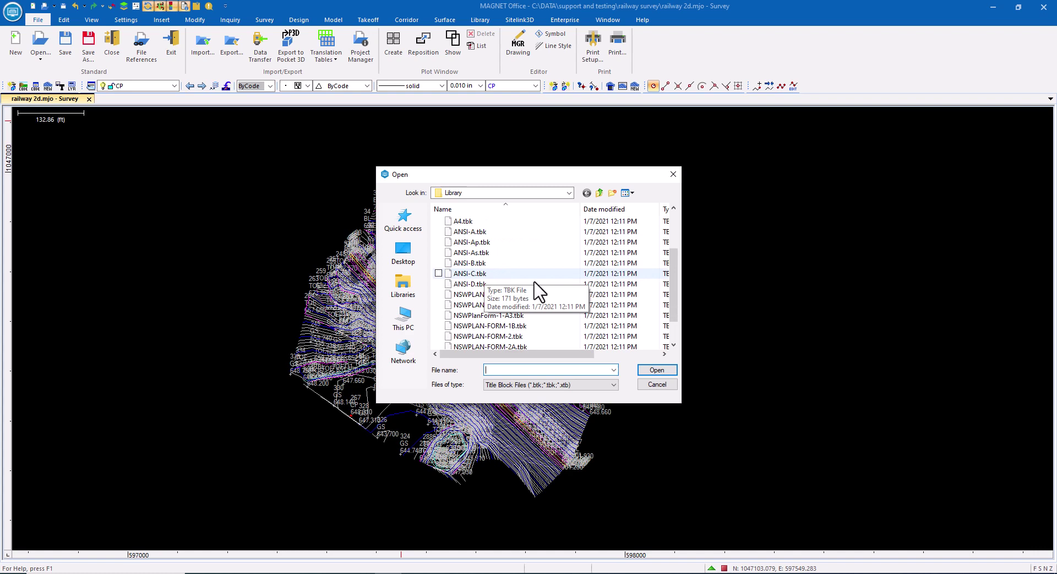
Step: Use the chosen title block and fit the rotated plot window along the railway survey
{"action": "double_click", "coordinate": [529, 274]}
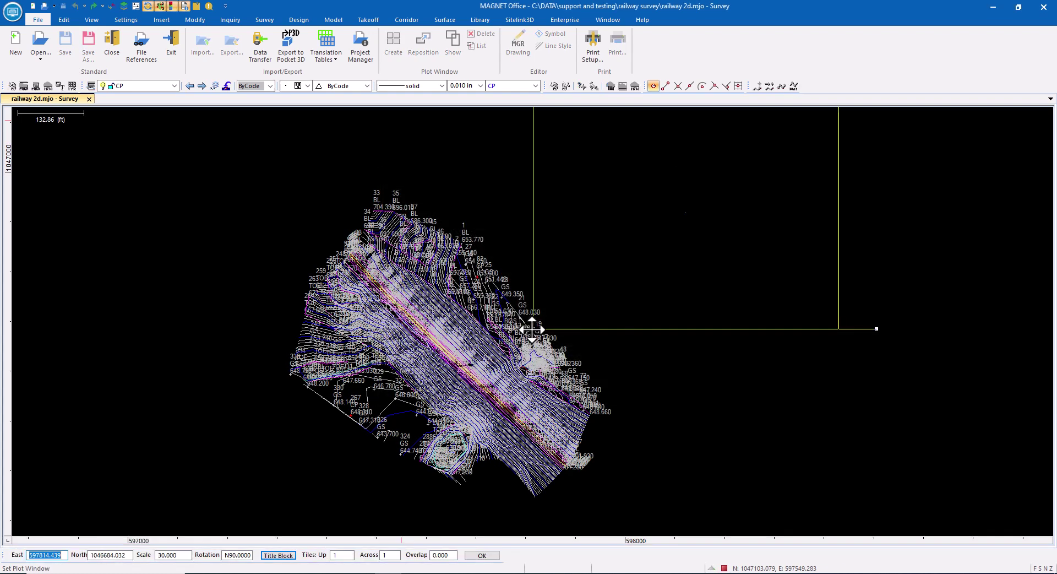
{"action": "left_click_drag", "start_coordinate": [533, 329], "coordinate": [264, 390]}
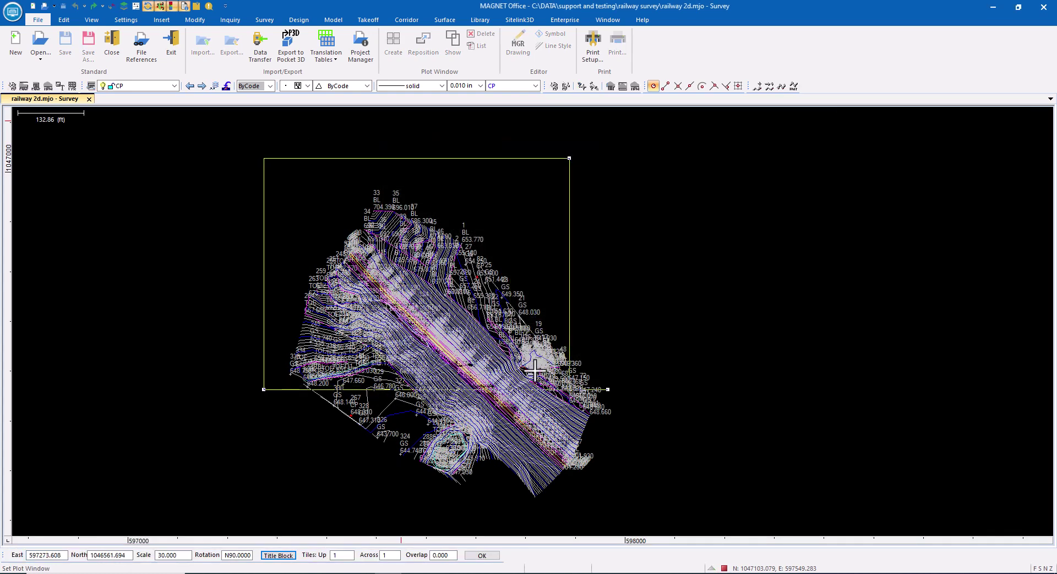
{"action": "left_click_drag", "start_coordinate": [606, 392], "coordinate": [354, 440]}
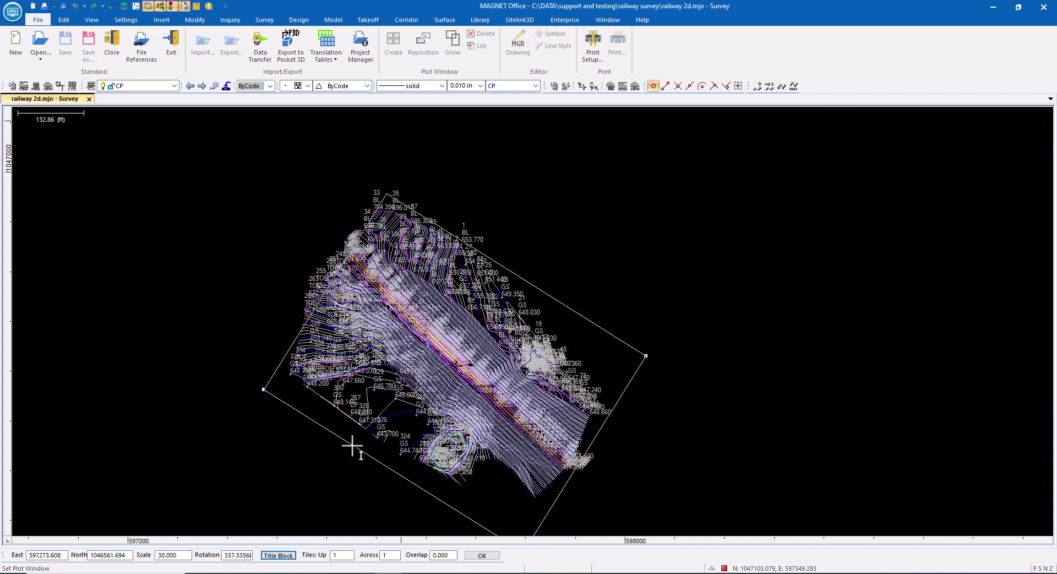
{"action": "left_click_drag", "start_coordinate": [263, 389], "coordinate": [260, 372]}
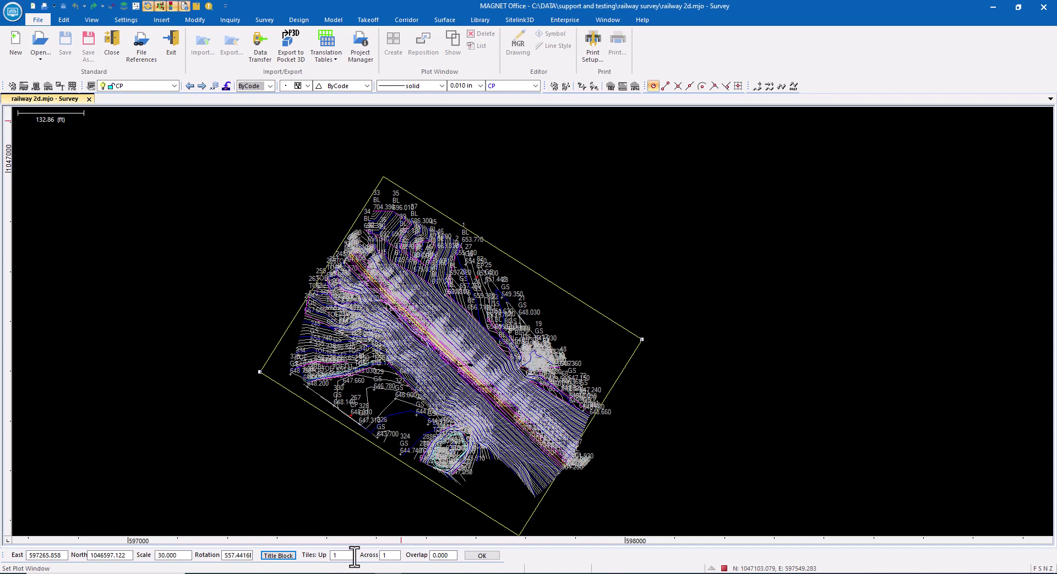
{"action": "double_click", "coordinate": [447, 555]}
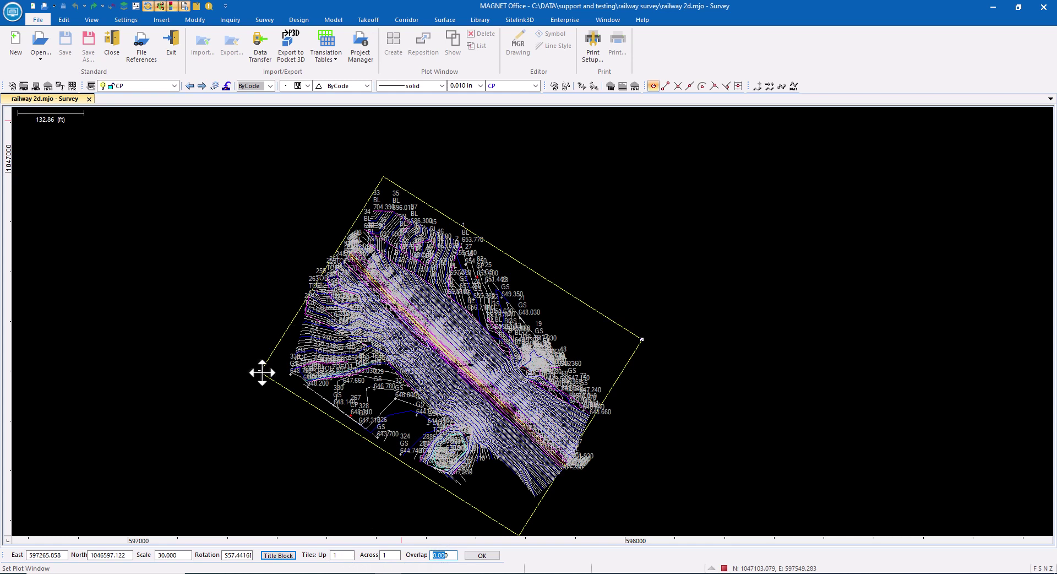
{"action": "left_click_drag", "start_coordinate": [259, 370], "coordinate": [261, 364]}
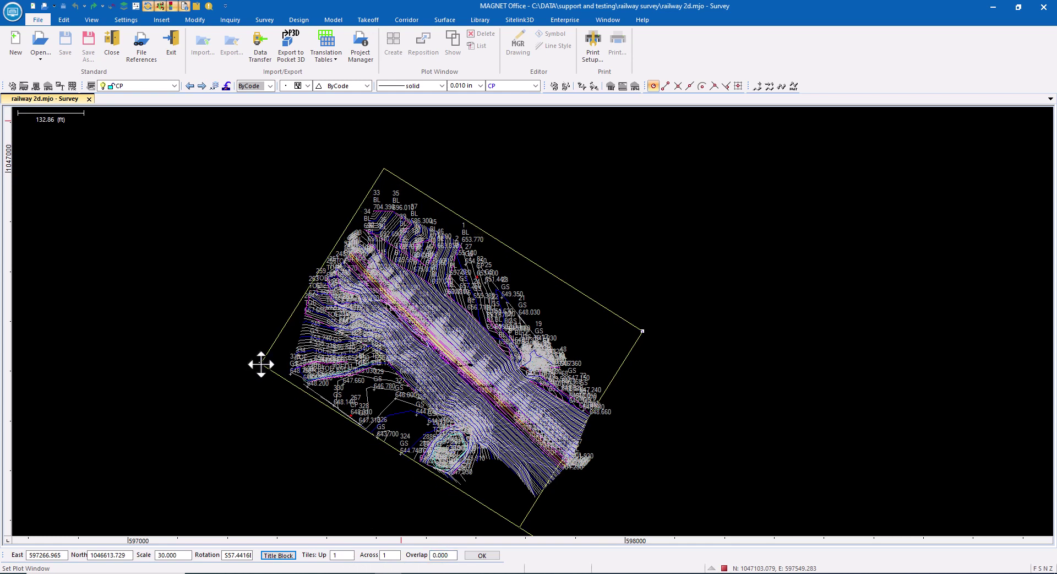
{"action": "left_click", "coordinate": [483, 555]}
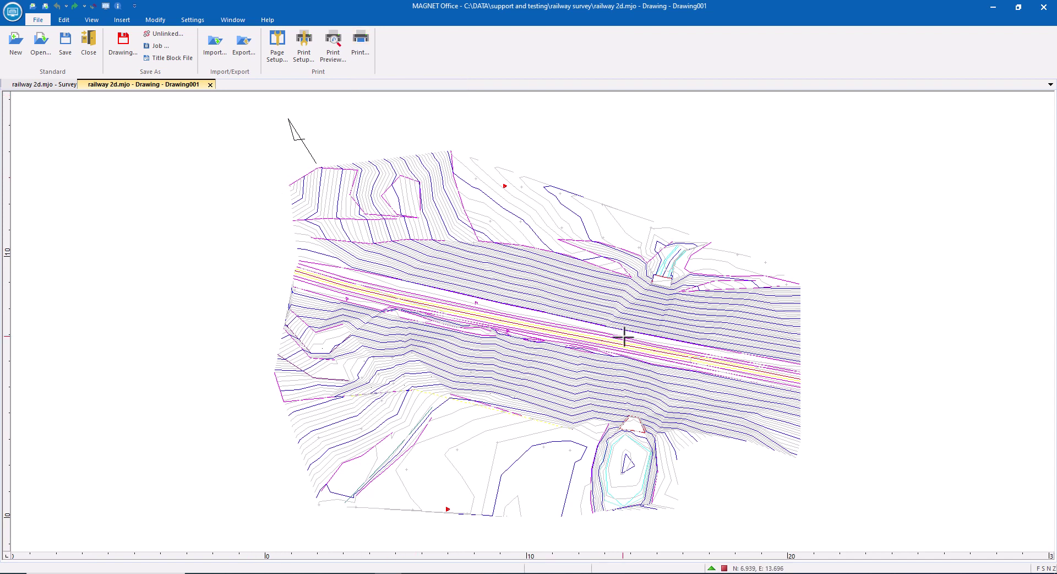
Step: Change the north arrow to the NorthP1 symbol in colour 9 (blue)
{"action": "double_click", "coordinate": [300, 139]}
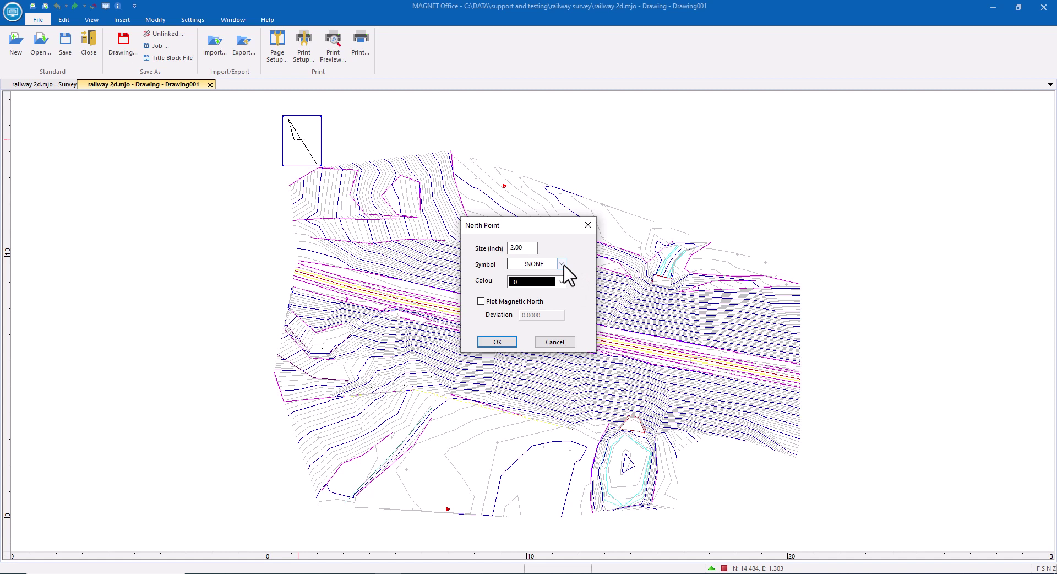
{"action": "left_click", "coordinate": [562, 264]}
{"action": "left_click_drag", "start_coordinate": [561, 292], "coordinate": [561, 353]}
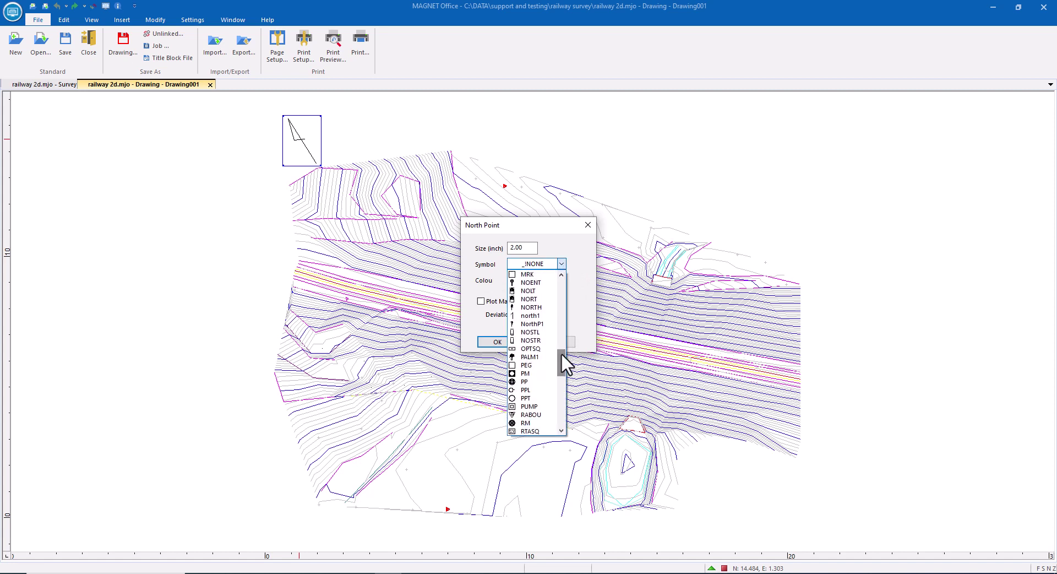
{"action": "left_click", "coordinate": [545, 332]}
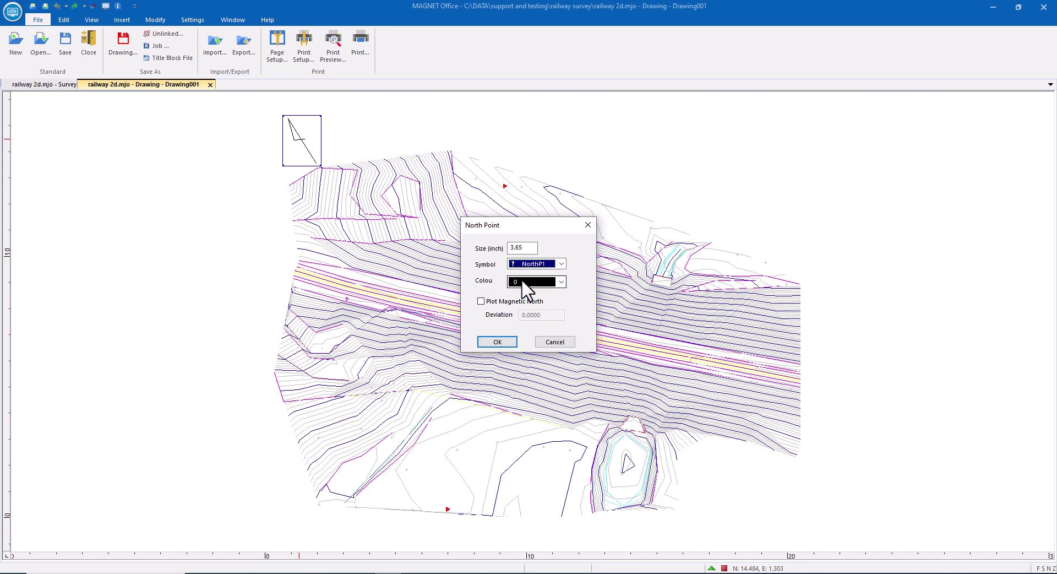
{"action": "left_click", "coordinate": [526, 282]}
{"action": "left_click", "coordinate": [538, 323]}
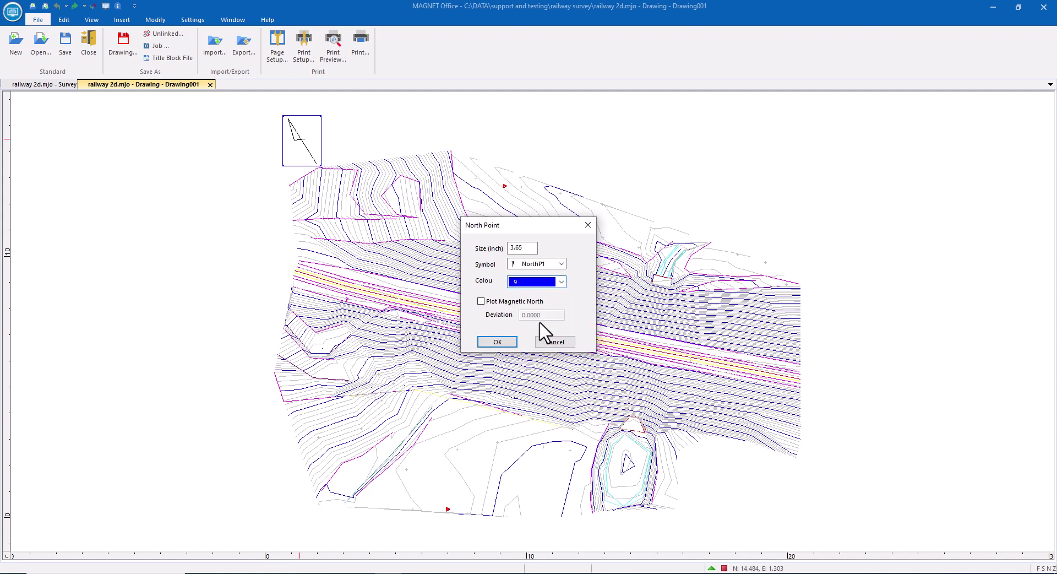
{"action": "left_click", "coordinate": [497, 342]}
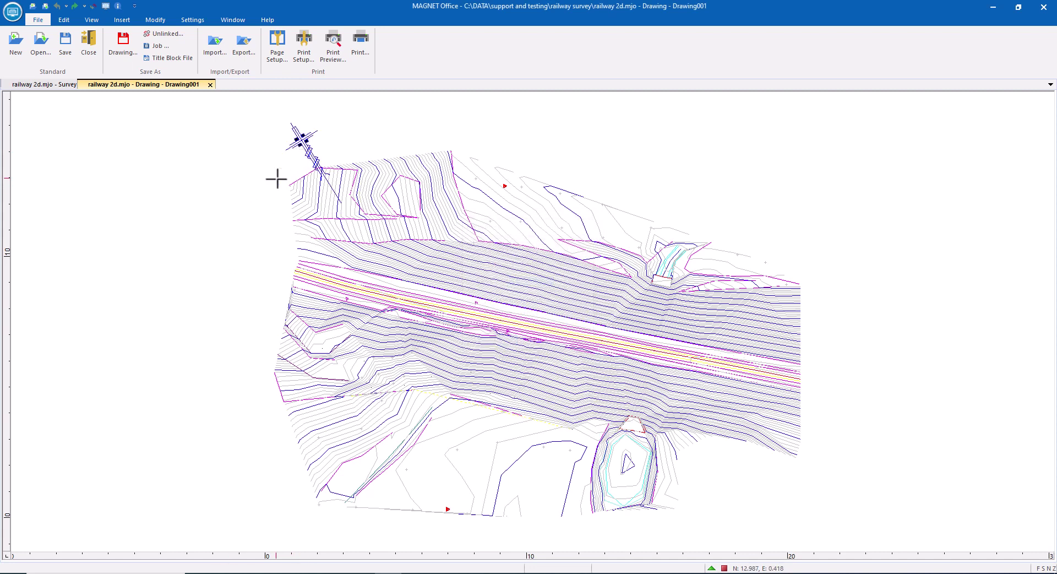
Step: Move the north arrow up and to the left on the sheet
{"action": "scroll", "coordinate": [233, 224], "scroll_direction": "down", "scroll_amount": 1}
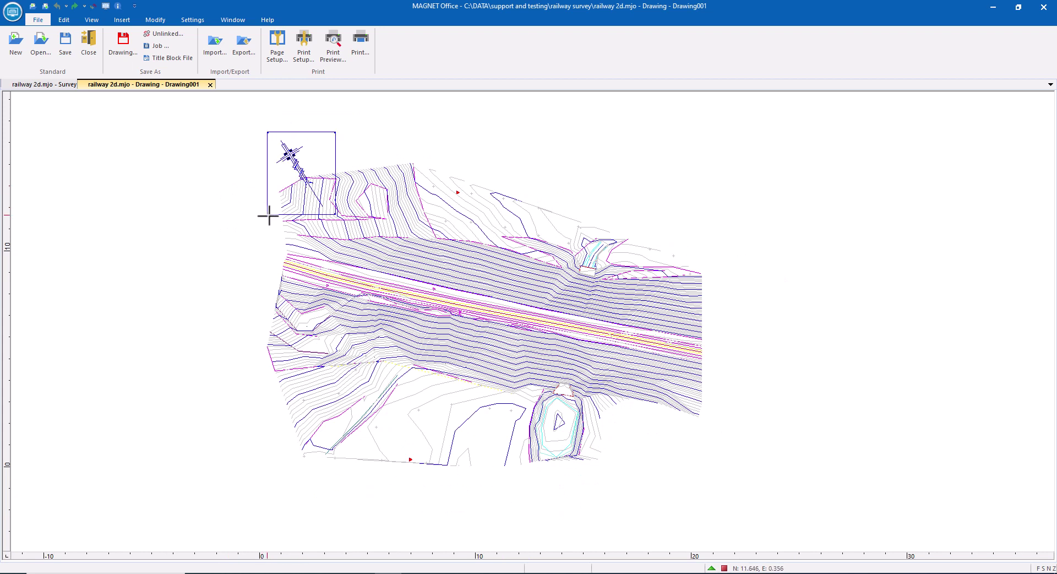
{"action": "left_click_drag", "start_coordinate": [267, 211], "coordinate": [231, 176]}
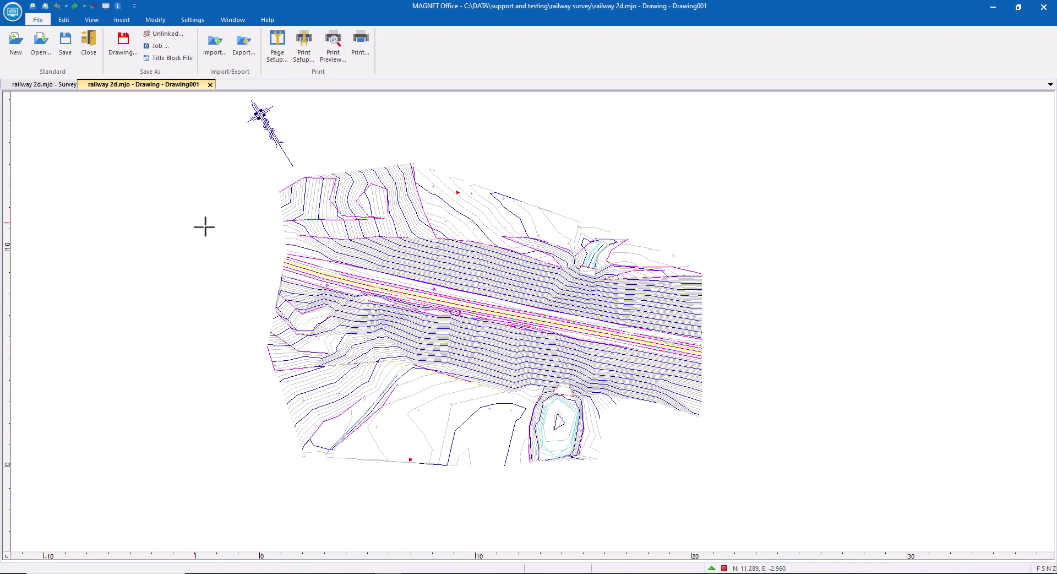
{"action": "scroll", "coordinate": [229, 226], "scroll_direction": "down", "scroll_amount": 1}
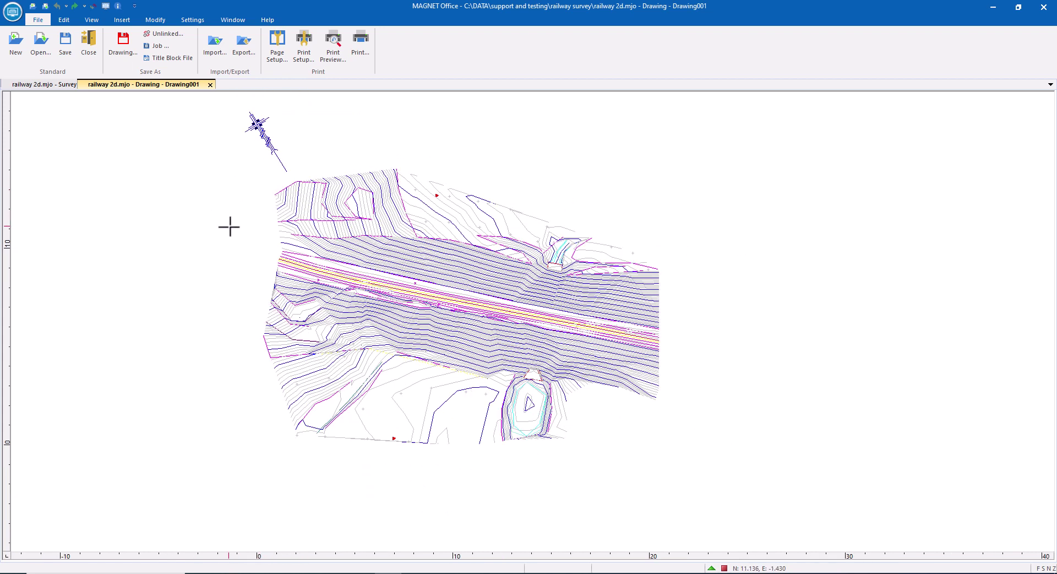
Step: Switch the ribbon to the Insert tab
{"action": "left_click", "coordinate": [123, 20]}
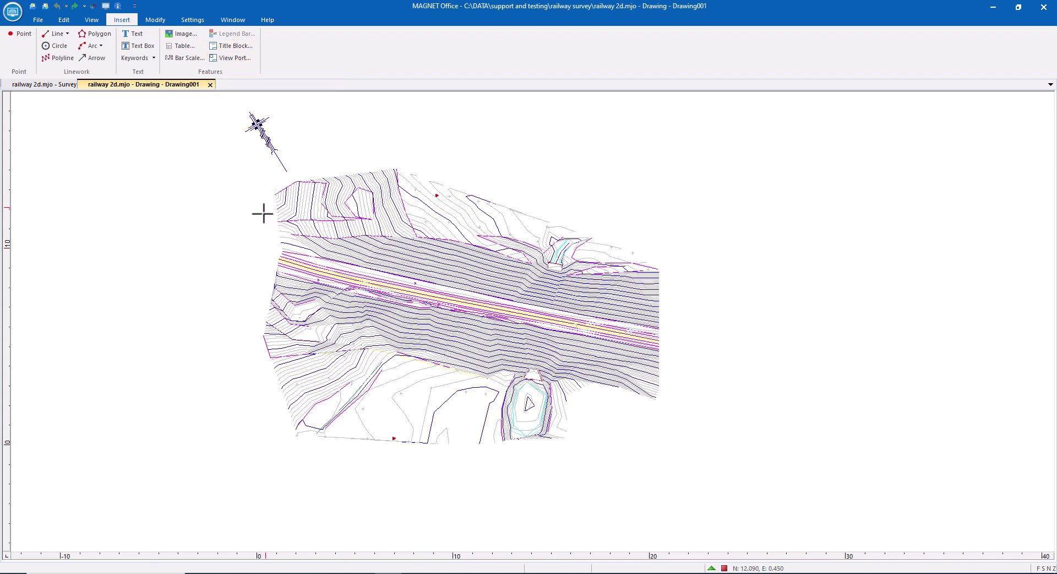
Step: Close Drawing001 and open the saved '30 scale drawing' sheet
{"action": "left_click", "coordinate": [210, 84]}
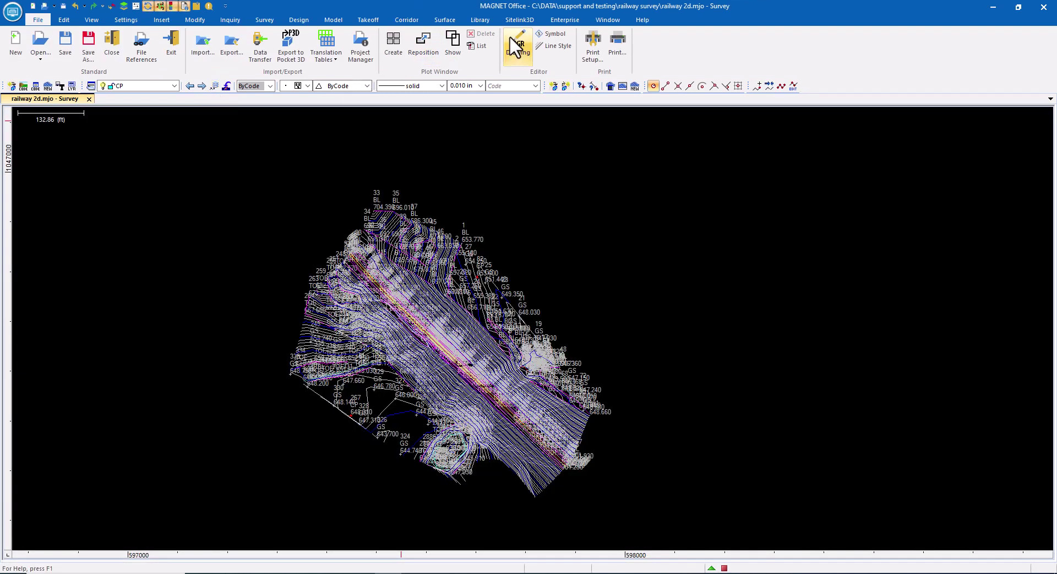
{"action": "left_click", "coordinate": [518, 45]}
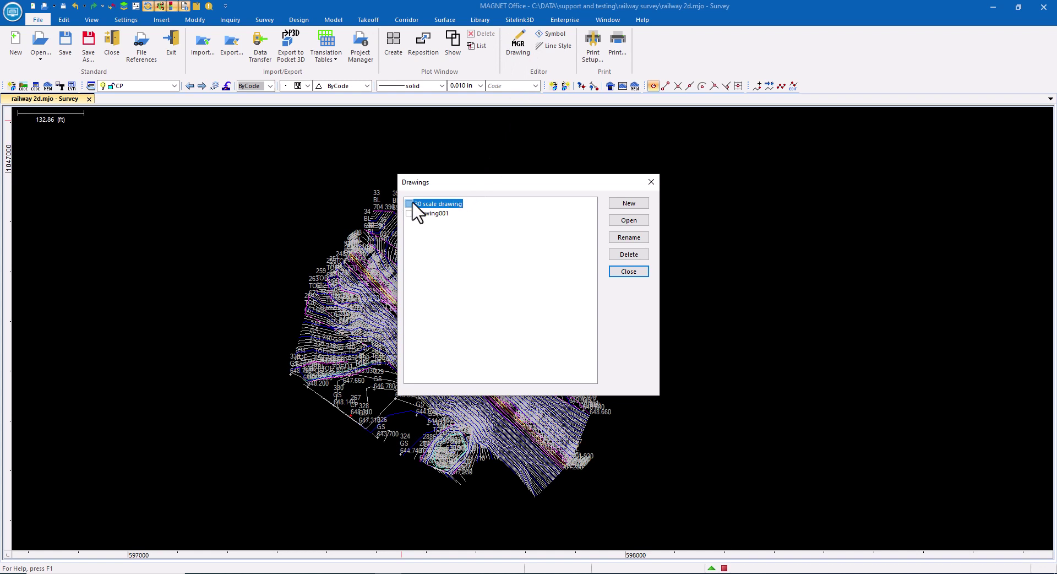
{"action": "left_click", "coordinate": [628, 221]}
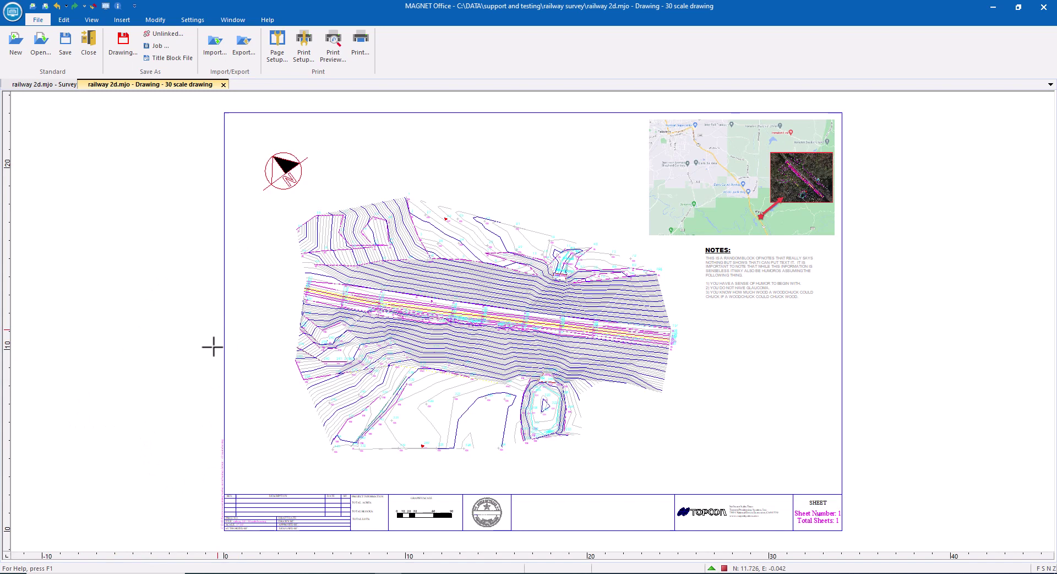
{"action": "scroll", "coordinate": [222, 525], "scroll_direction": "up", "scroll_amount": 4}
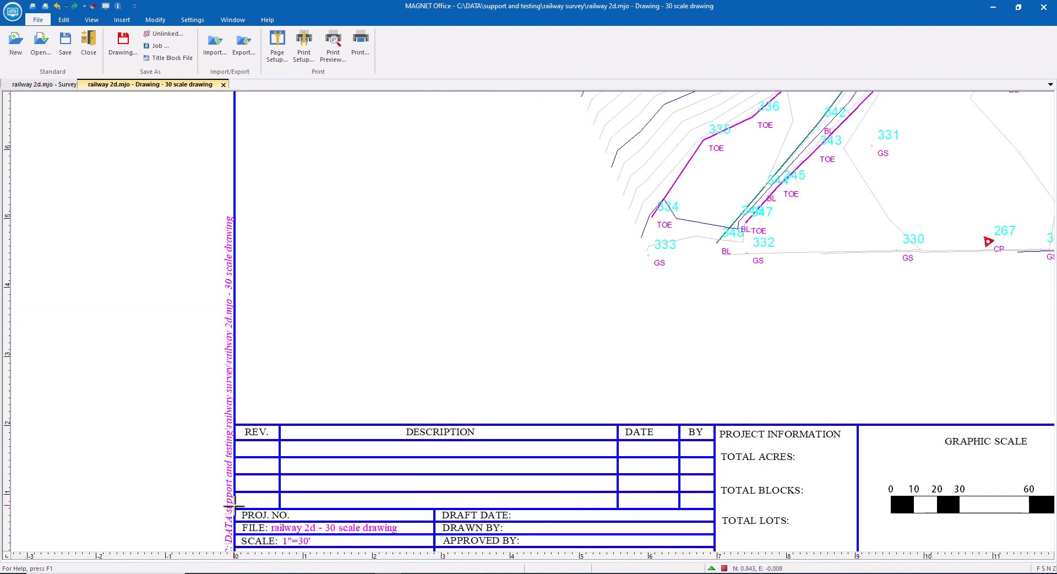
{"action": "mouse_move", "coordinate": [309, 484]}
{"action": "middle_mouse_down"}
{"action": "mouse_move", "coordinate": [276, 423]}
{"action": "mouse_move", "coordinate": [249, 428]}
{"action": "middle_mouse_up"}
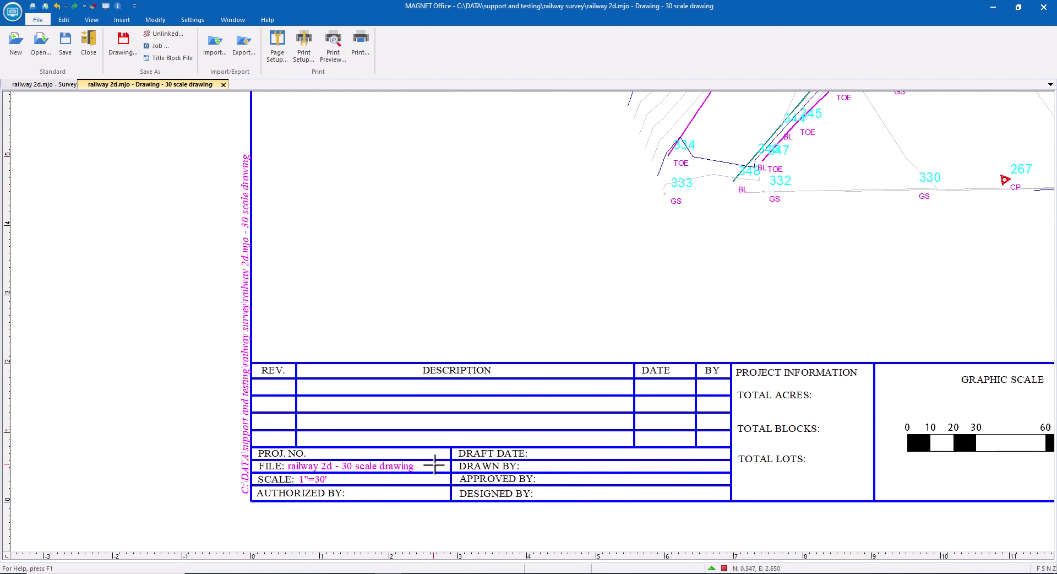
{"action": "scroll", "coordinate": [361, 467], "scroll_direction": "down", "scroll_amount": 5}
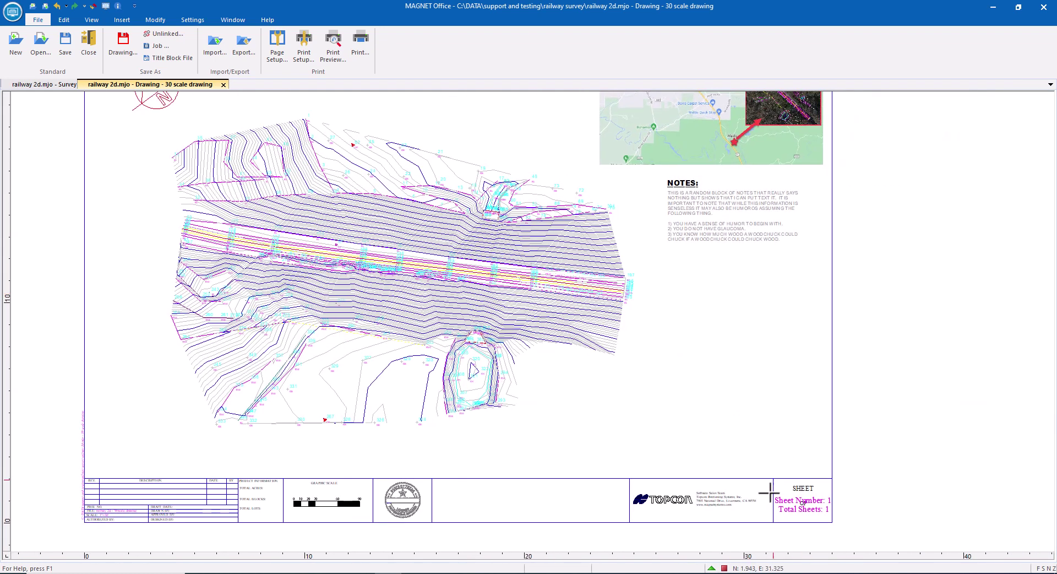
{"action": "mouse_move", "coordinate": [382, 213]}
{"action": "middle_mouse_down"}
{"action": "mouse_move", "coordinate": [397, 247]}
{"action": "mouse_move", "coordinate": [418, 243]}
{"action": "middle_mouse_up"}
{"action": "scroll", "coordinate": [404, 276], "scroll_direction": "down", "scroll_amount": 1}
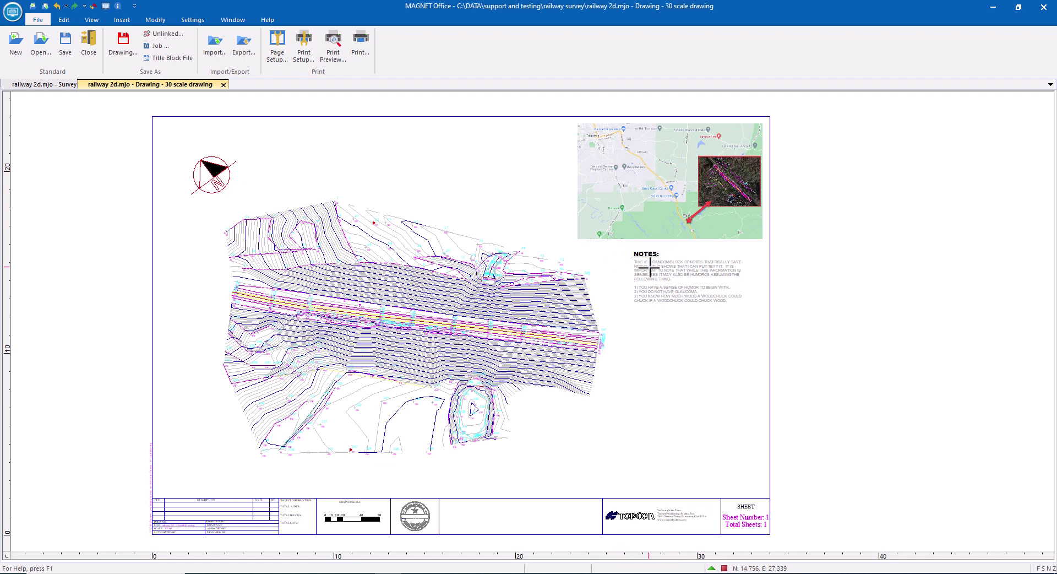
Step: Show the Insert tab's Features group for the 30 scale drawing
{"action": "left_click", "coordinate": [123, 19]}
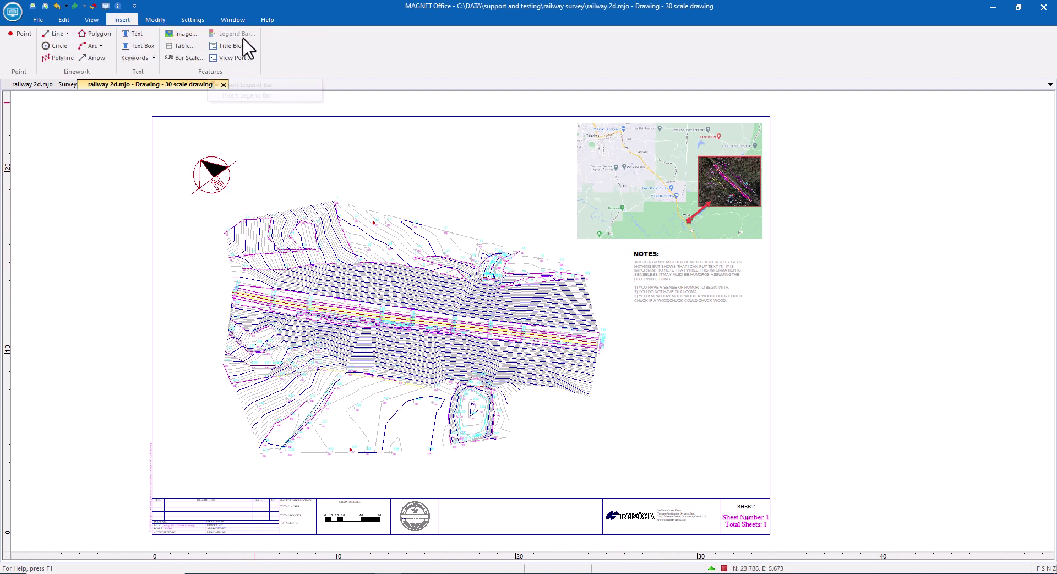